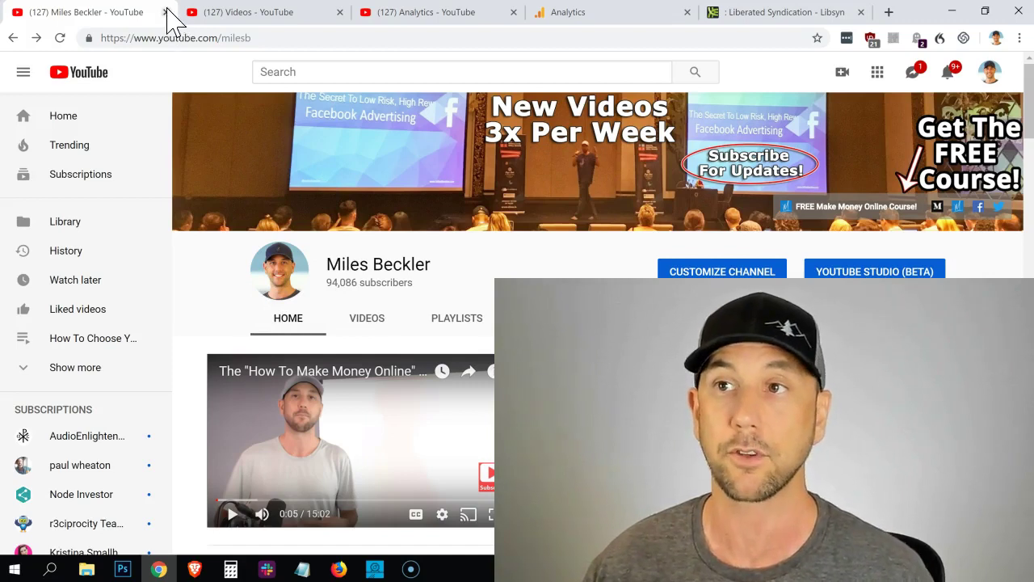
Close the channel page and Videos tabs, and check how watch time and views changed against the previous period in the channel analytics.
click(166, 13)
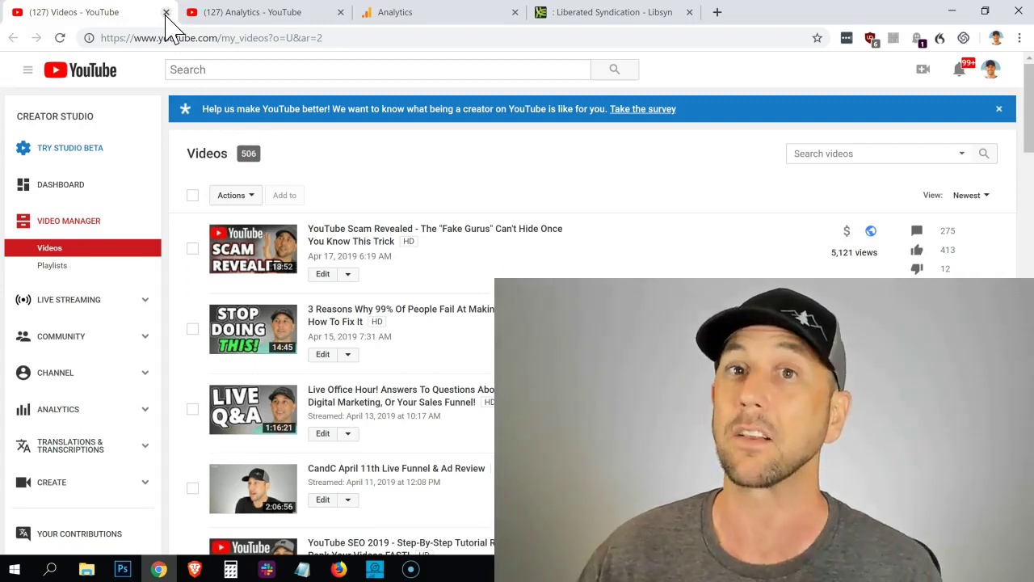
click(165, 12)
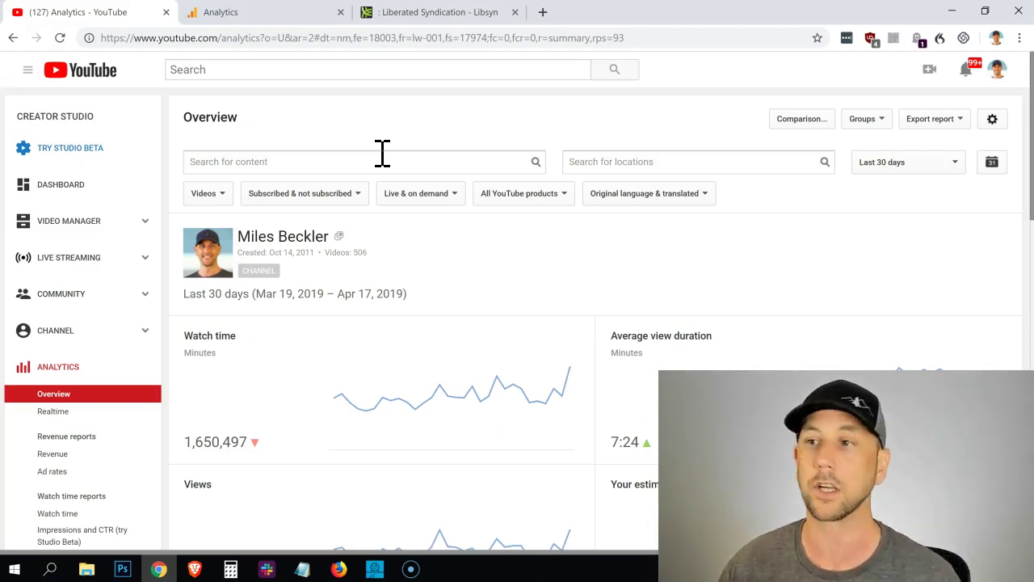
mouse_move(260, 457)
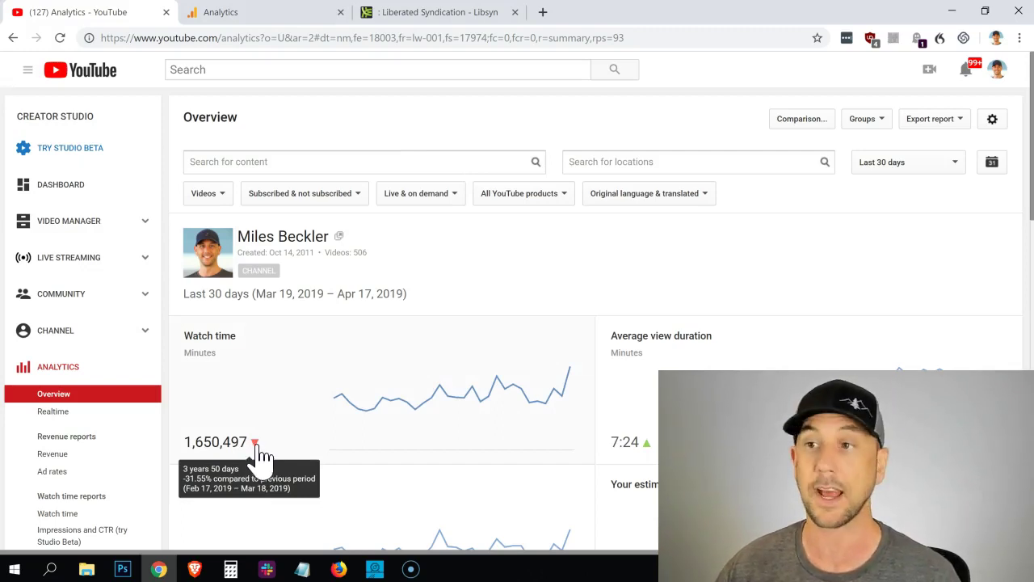
scroll(501, 412, down, 1)
mouse_move(651, 380)
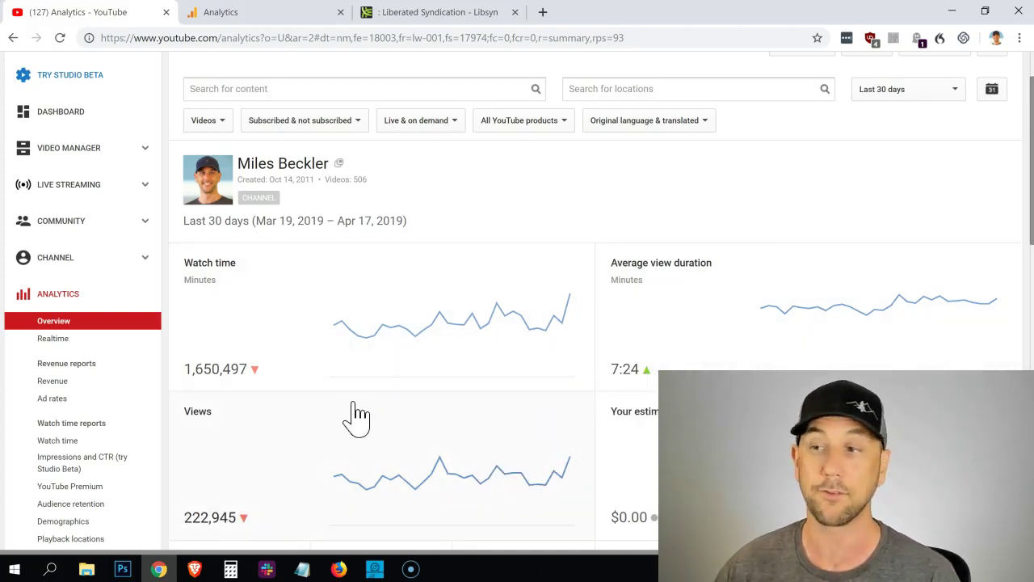
mouse_move(245, 518)
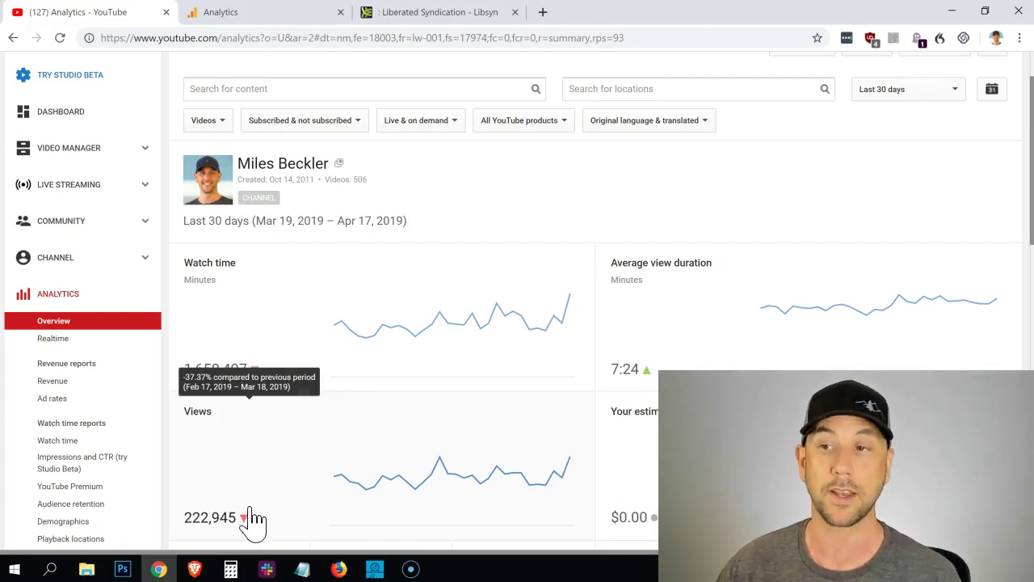
mouse_move(303, 293)
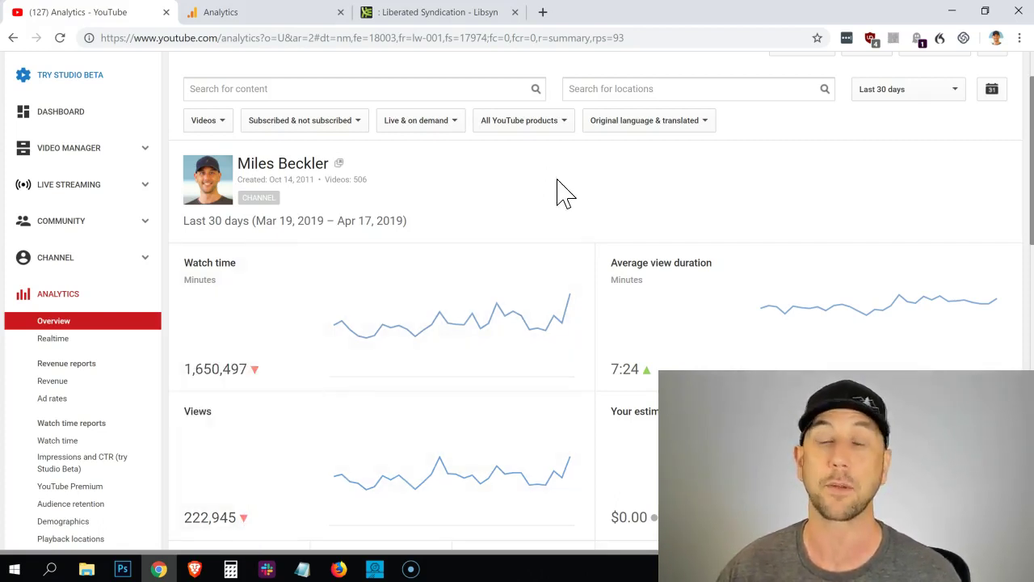
Set the analytics period to This year and inspect the trend in the watch time graph.
click(957, 93)
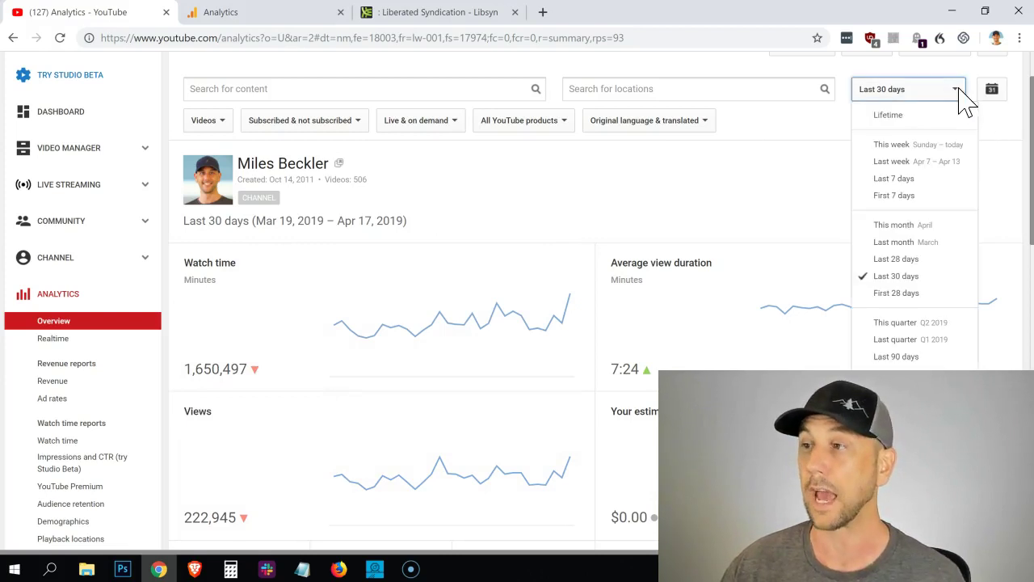
scroll(896, 348, down, 2)
click(896, 356)
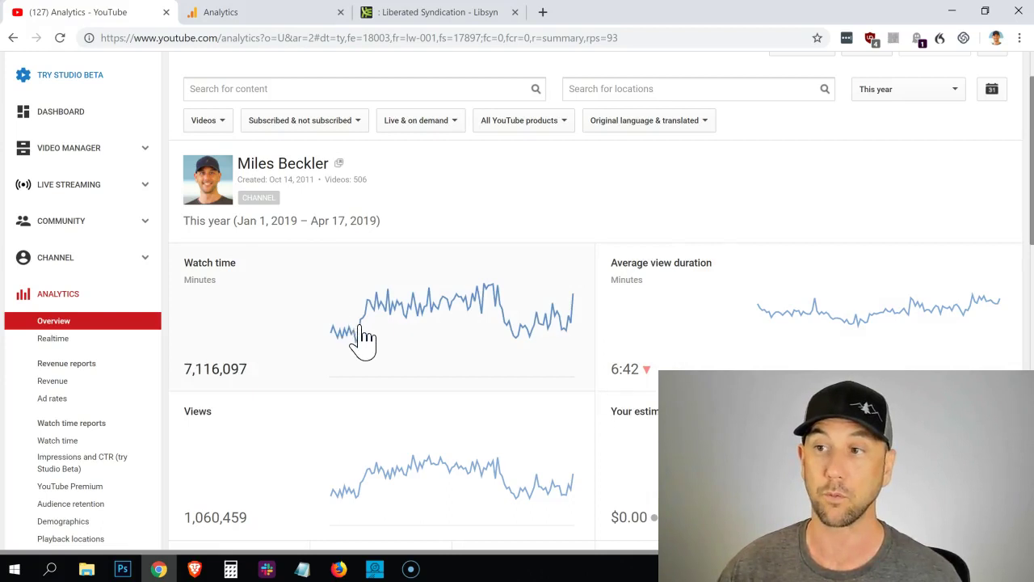
mouse_move(361, 343)
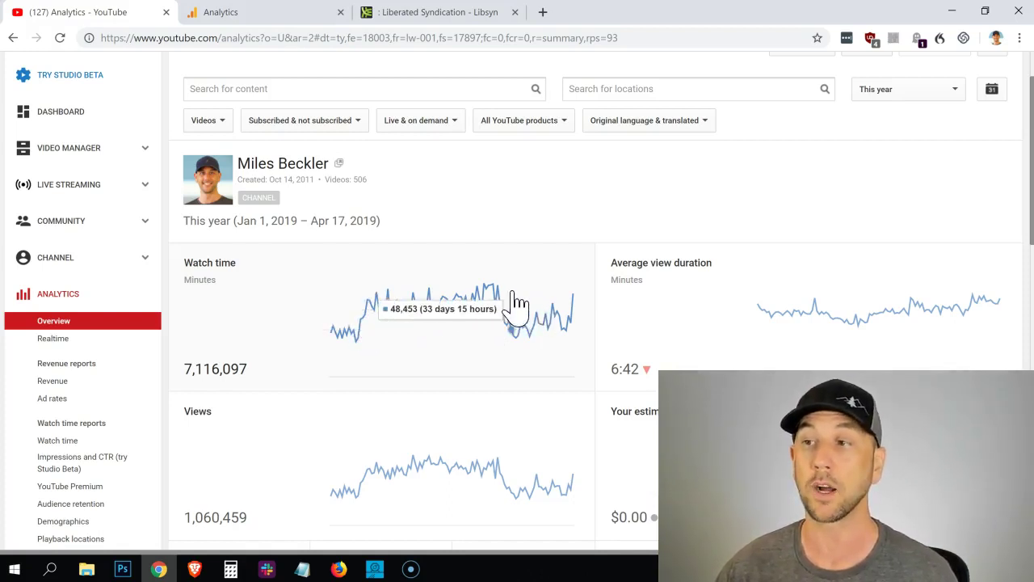
Set the analytics period to Last 365 days and examine the watch time and views graphs.
click(954, 94)
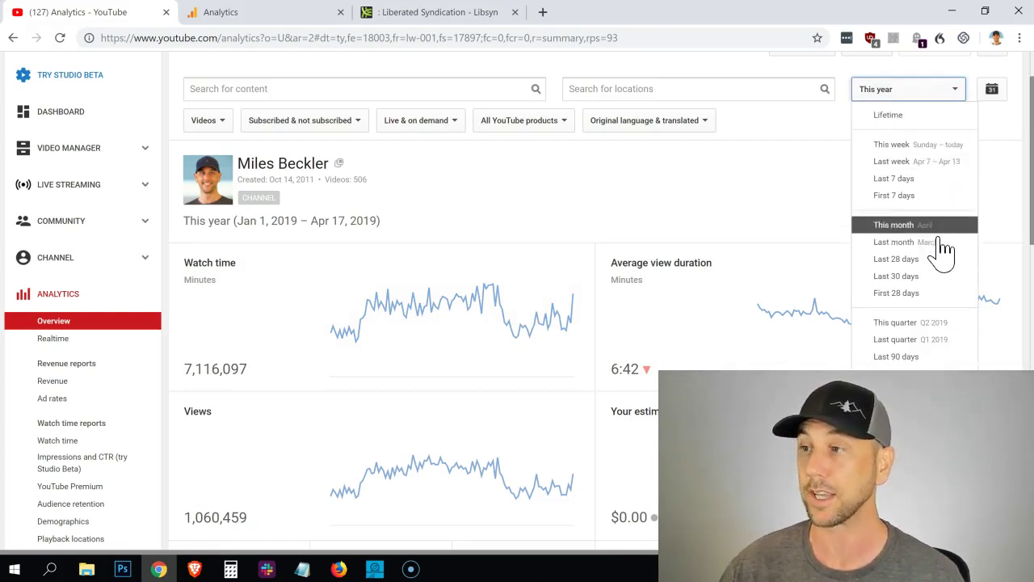
click(896, 386)
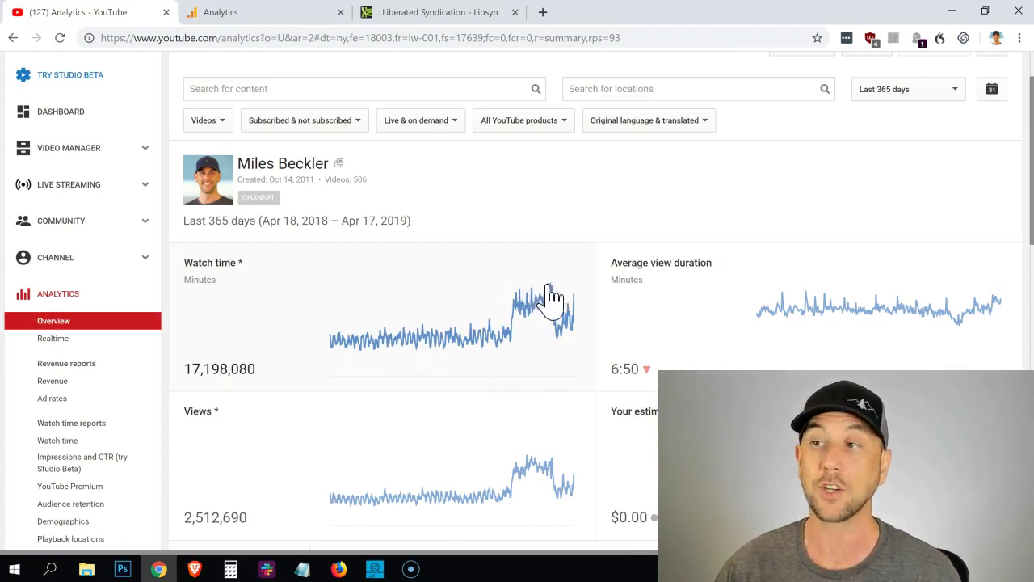
mouse_move(616, 349)
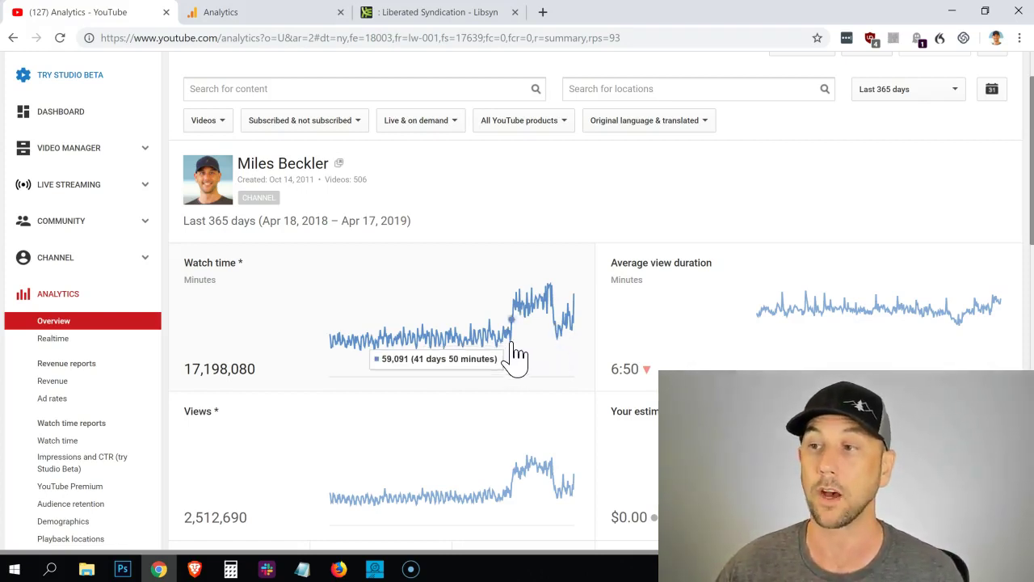
mouse_move(659, 344)
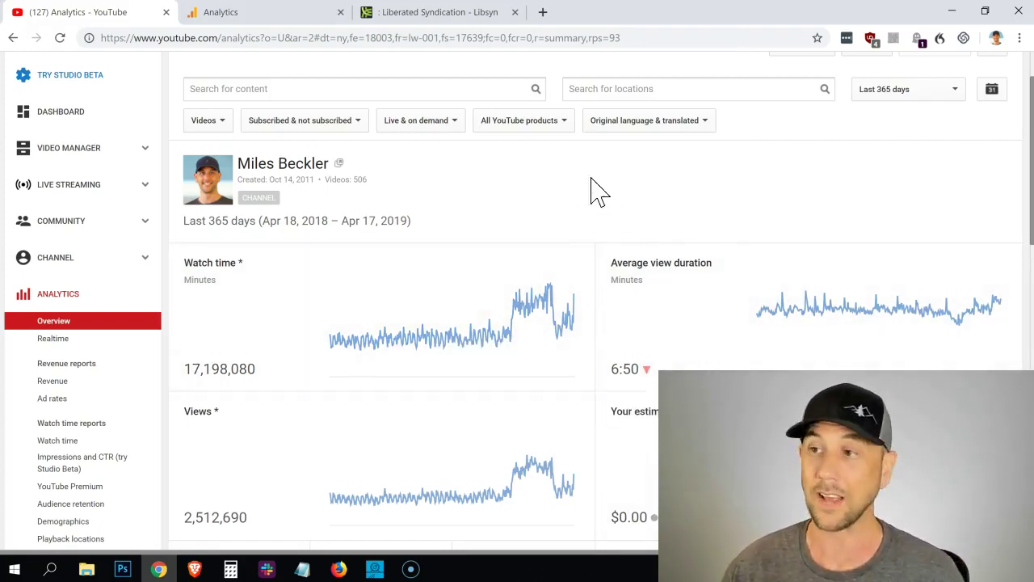
mouse_move(575, 333)
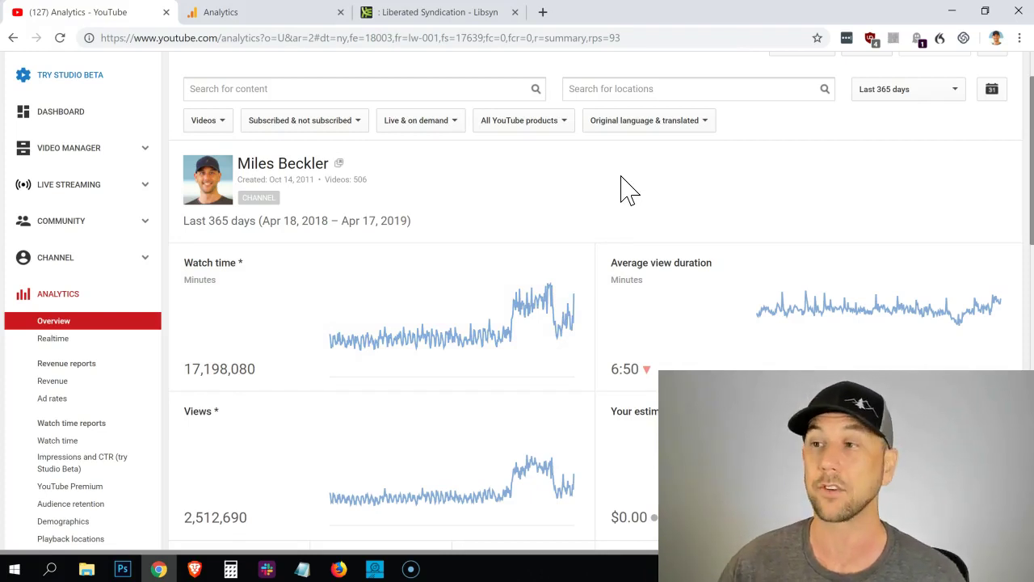
mouse_move(547, 324)
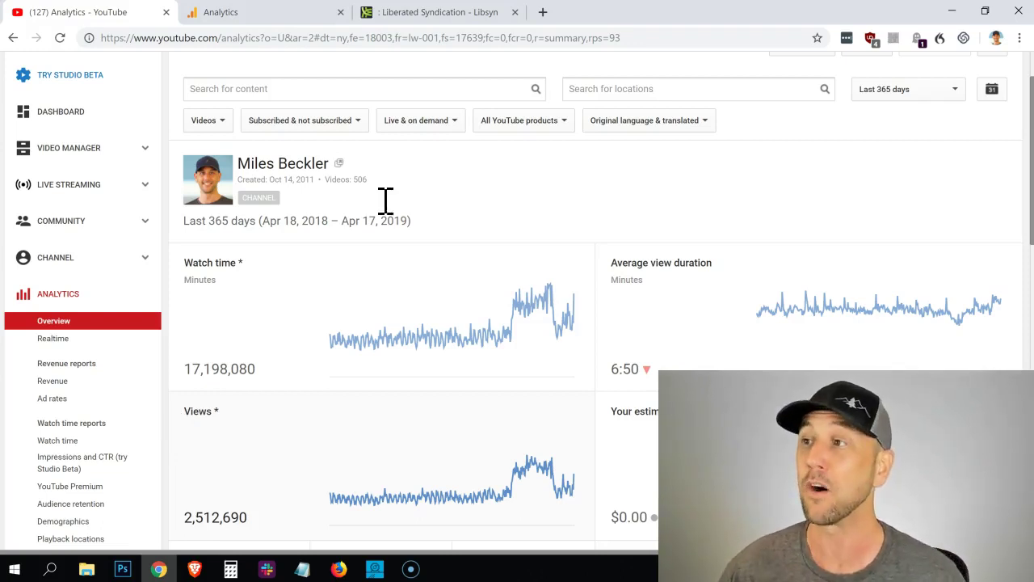
Set the analytics period to Last 30 days and compare 3/19/19 – 4/17/19 with 3/19/18 – 4/17/18.
click(905, 91)
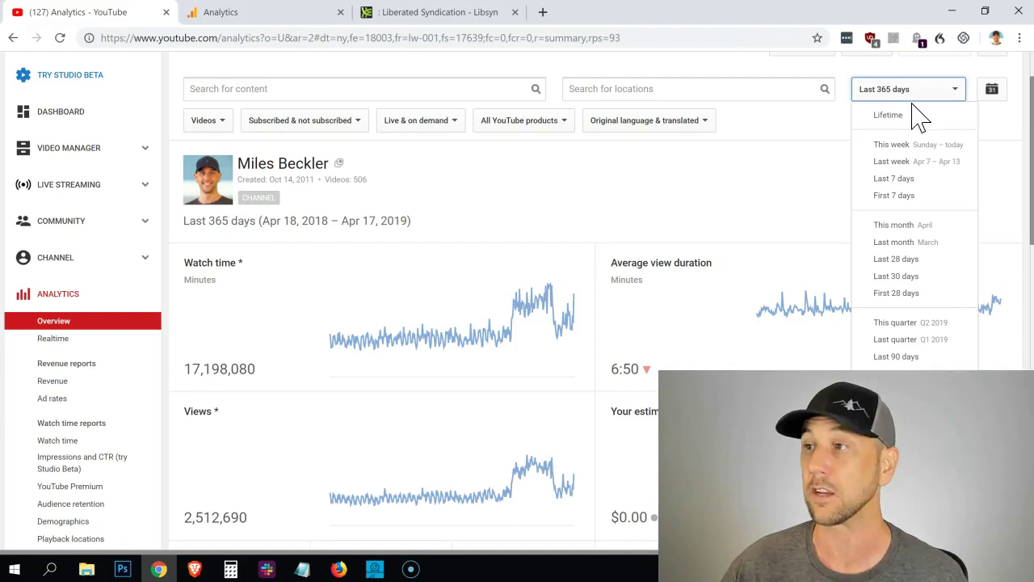
click(897, 278)
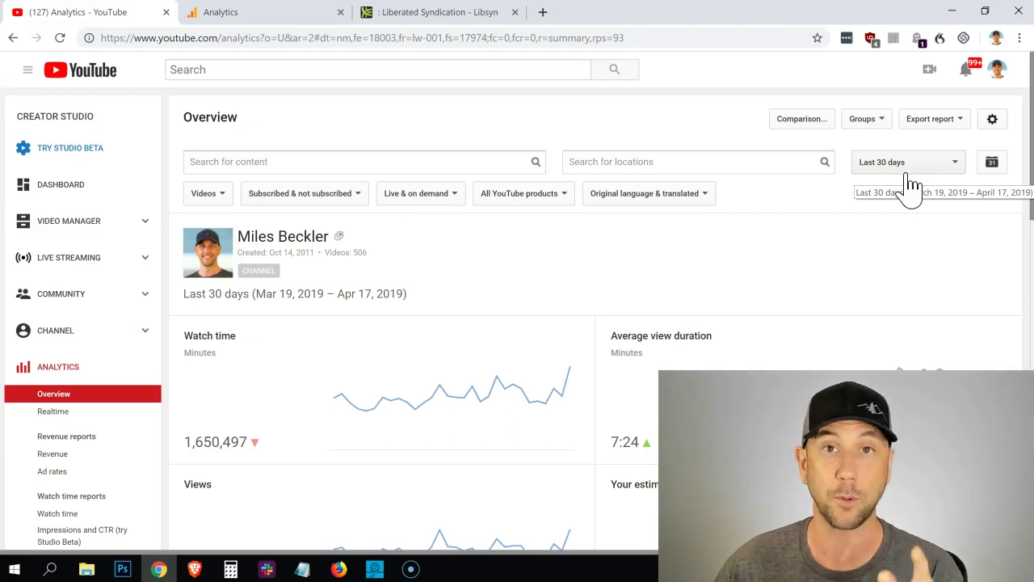
click(909, 167)
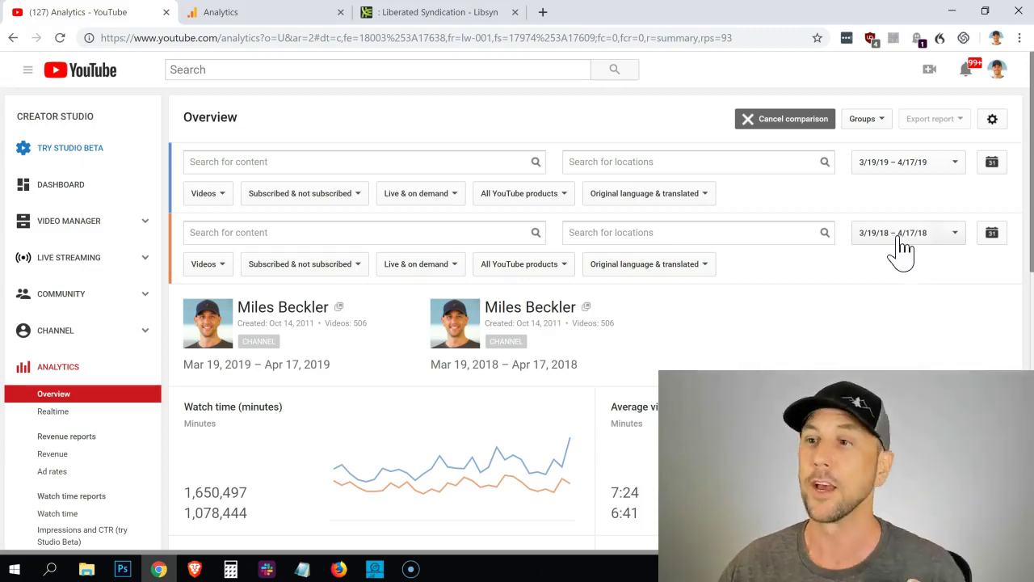
Examine the year-over-year comparison of watch time, view duration, views, likes, comments, shares and subscribers.
scroll(901, 259, down, 1)
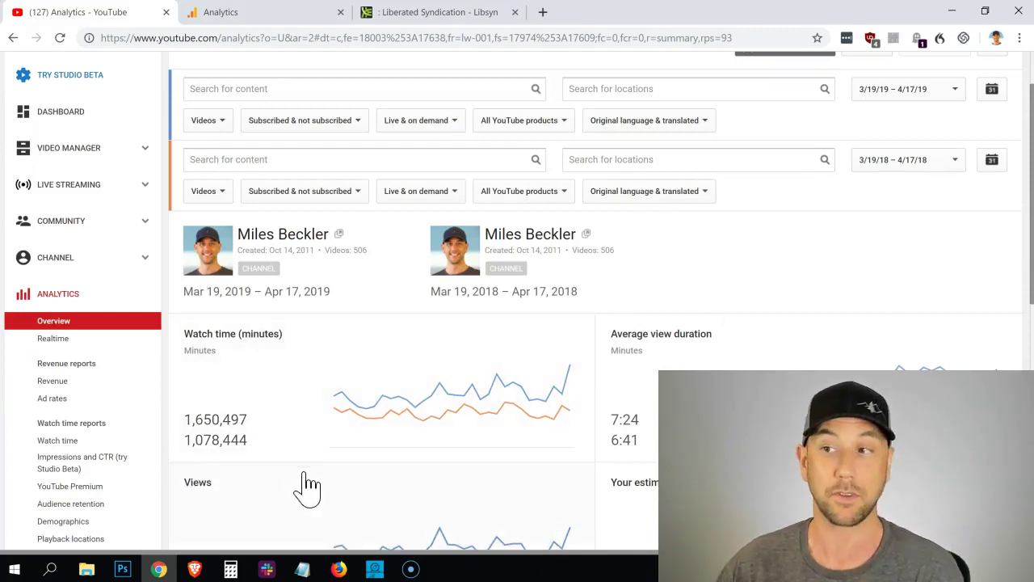
mouse_move(535, 380)
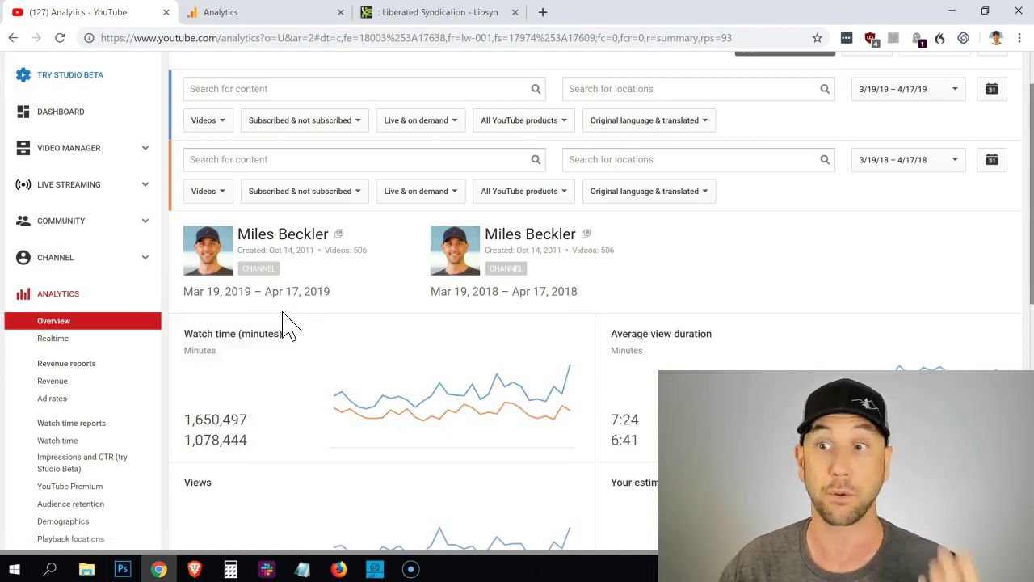
scroll(342, 301, down, 3)
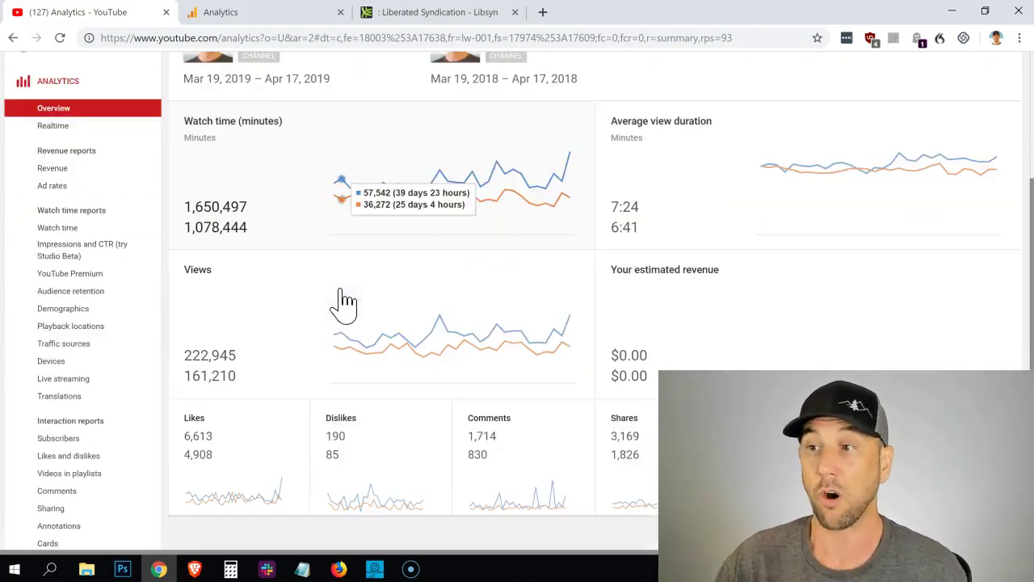
scroll(344, 304, down, 1)
scroll(335, 304, up, 4)
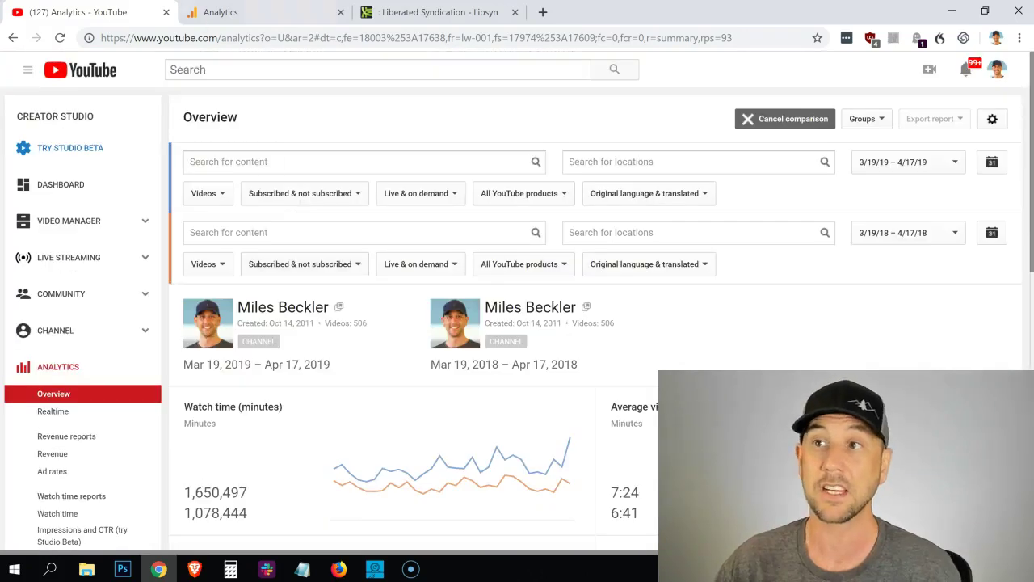
scroll(354, 212, down, 5)
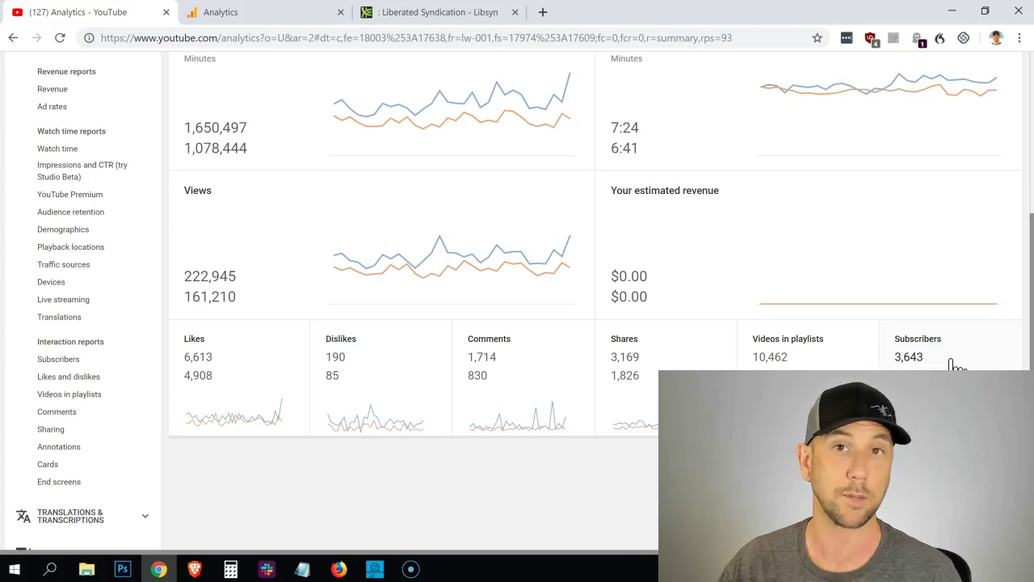
scroll(954, 365, up, 5)
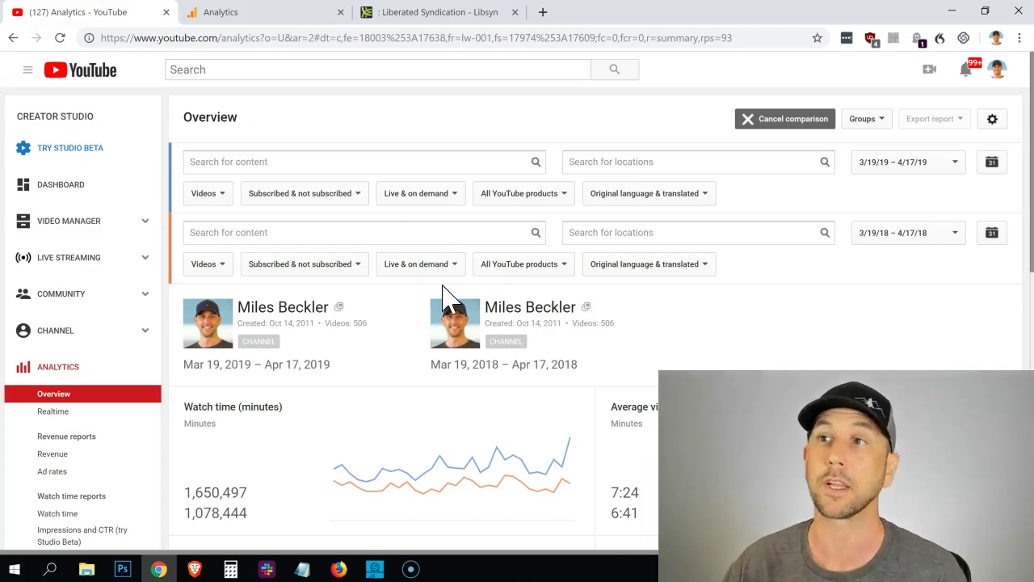
Switch to Google Analytics, compare the Mar 21 – Apr 19, 2019 audience overview with the previous period, and review the session metrics.
click(228, 12)
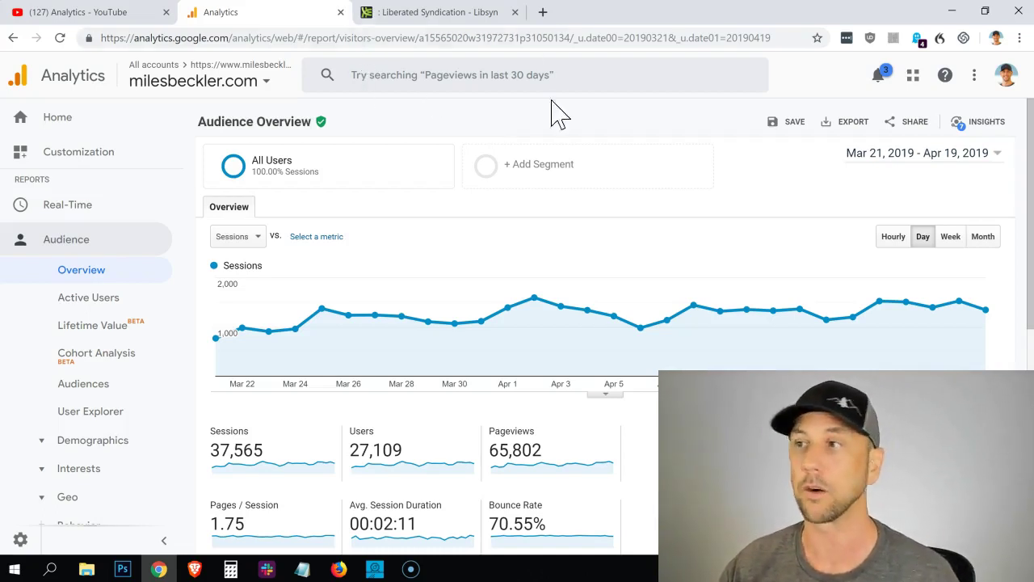
click(930, 165)
click(845, 213)
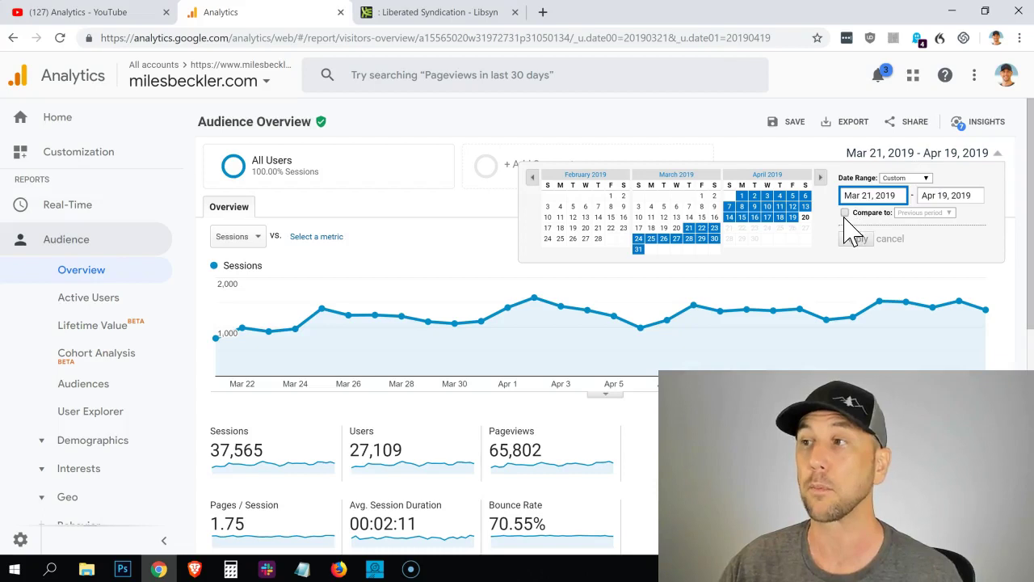
click(855, 260)
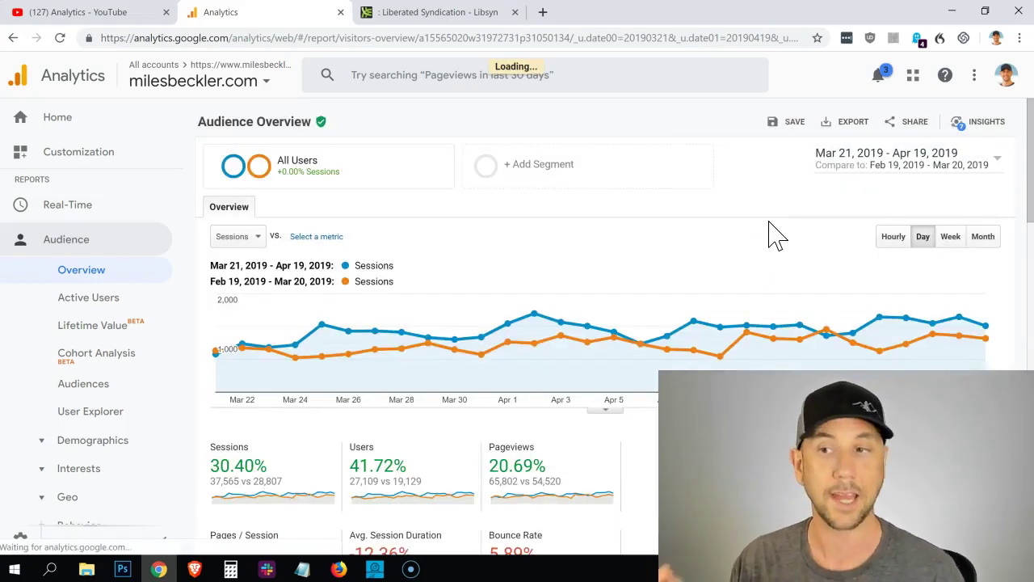
scroll(732, 202, down, 1)
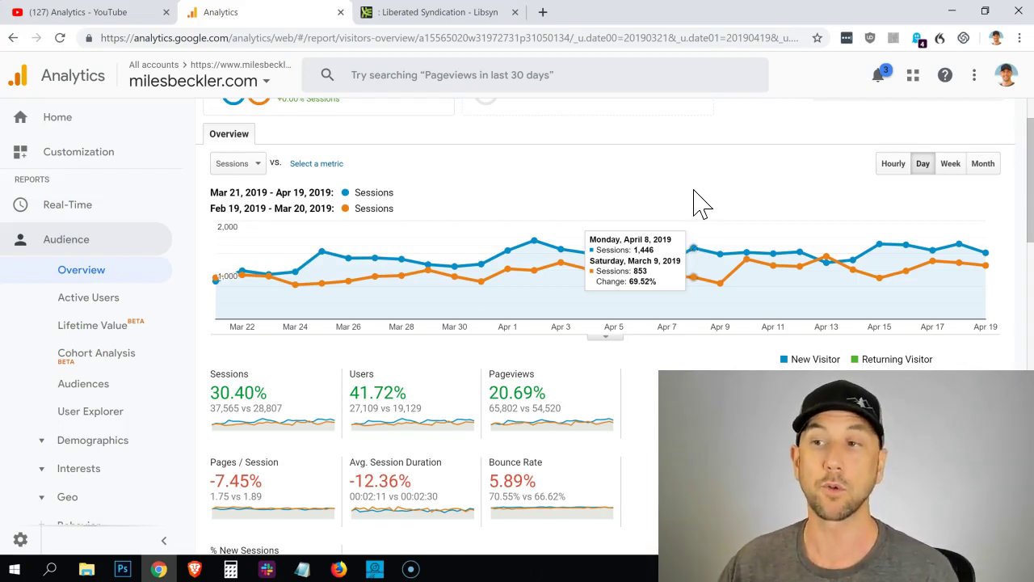
scroll(706, 212, up, 1)
scroll(733, 245, down, 1)
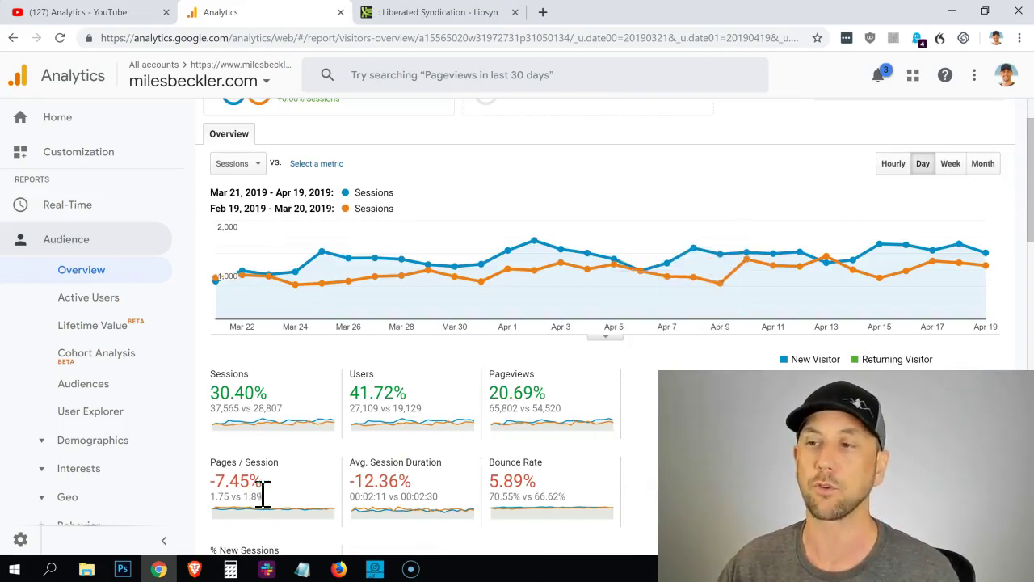
scroll(614, 467, up, 1)
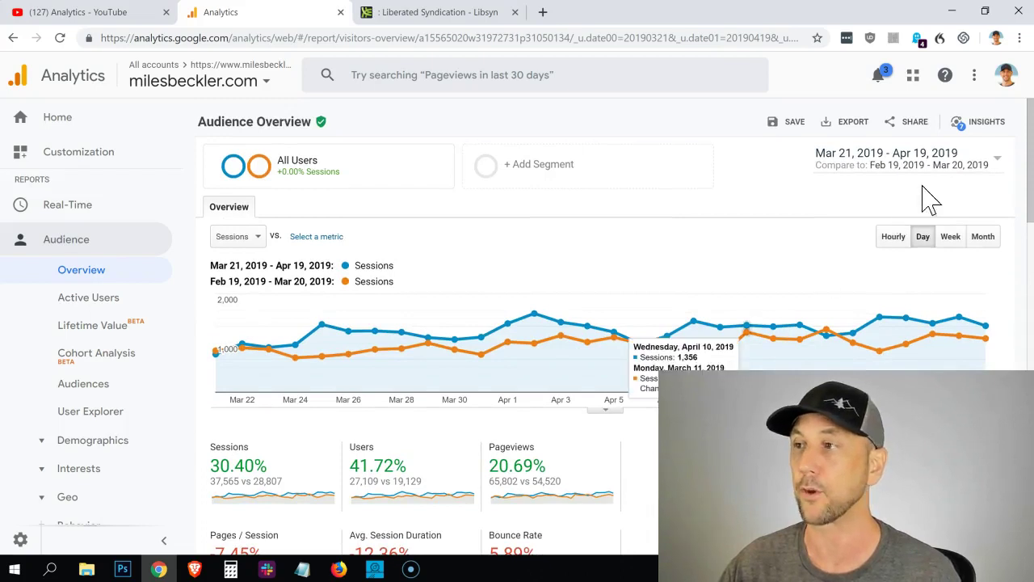
Change the audience overview comparison to Previous year and review the sessions, users and pageviews.
click(944, 170)
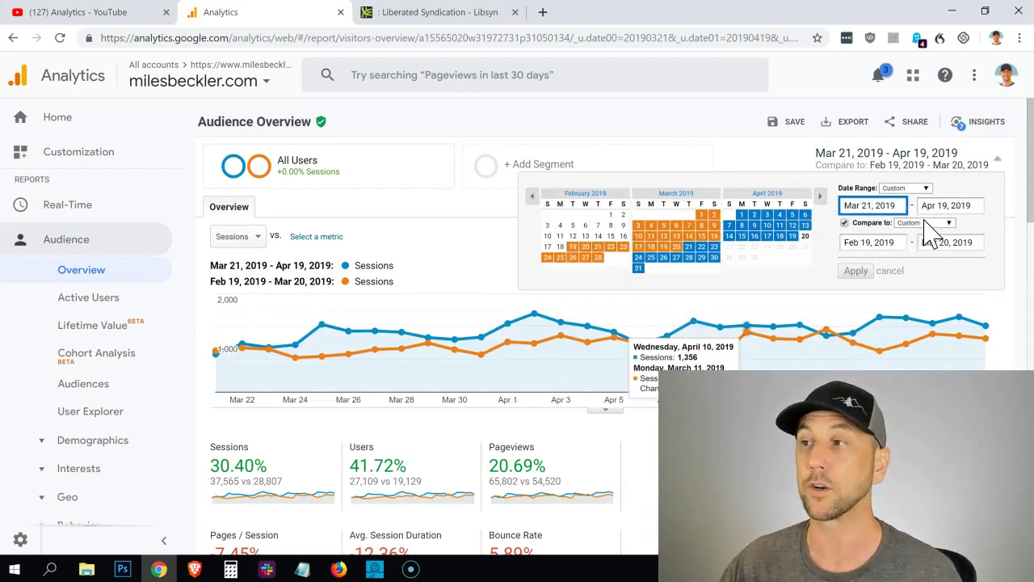
click(929, 223)
click(919, 288)
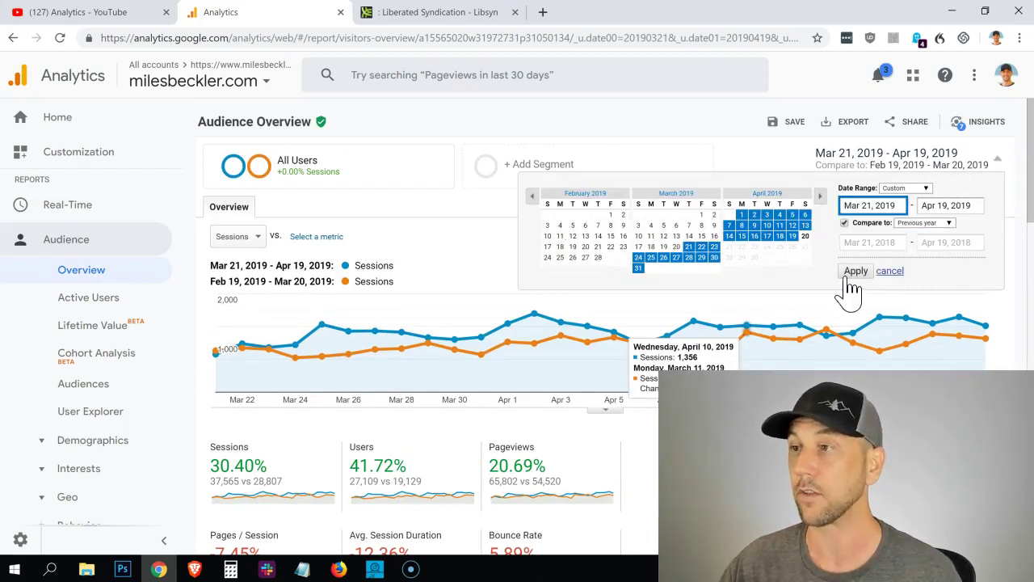
click(856, 271)
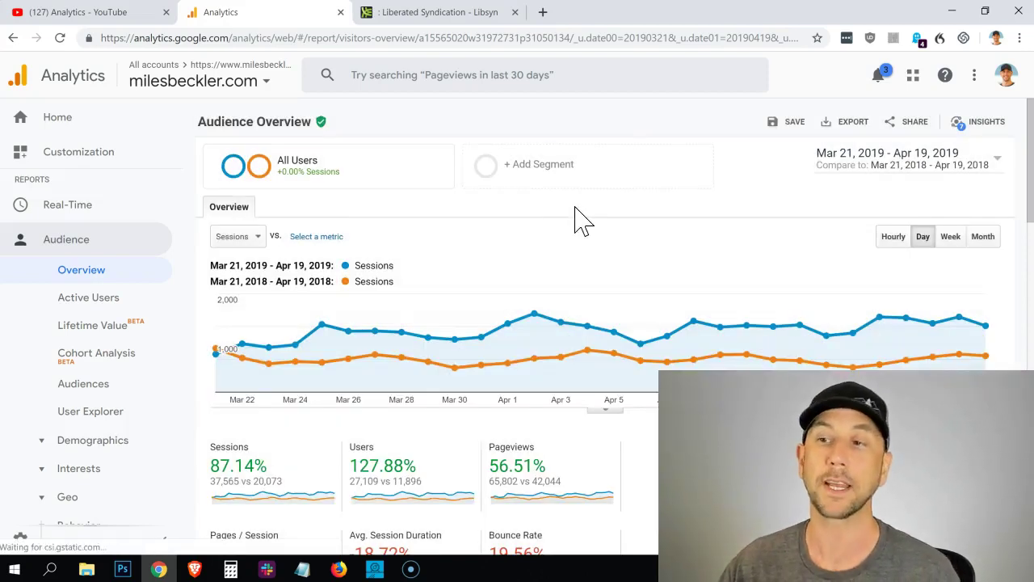
scroll(576, 218, down, 1)
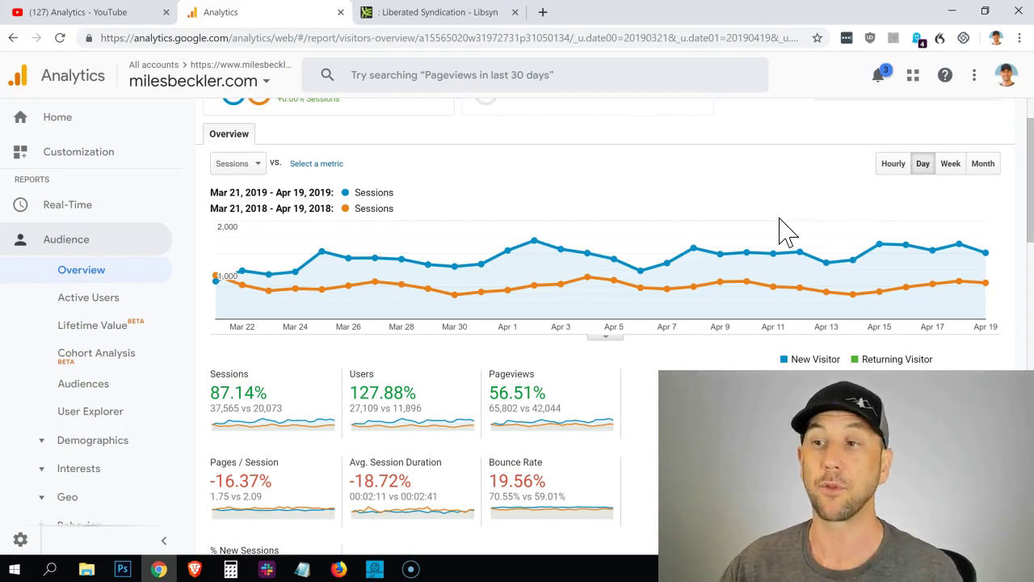
scroll(788, 233, up, 1)
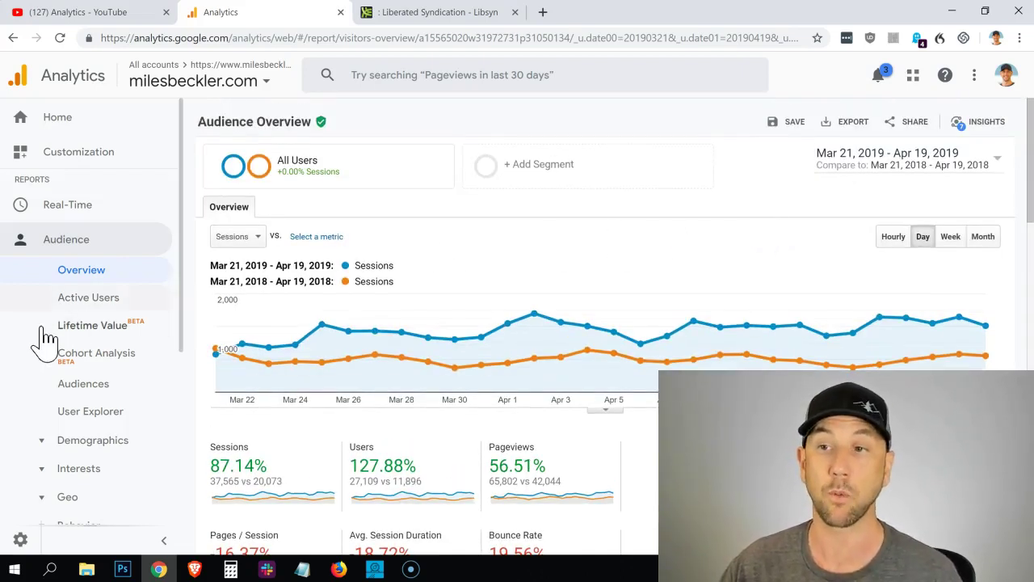
Open the All Traffic Source/Medium acquisition report and review each source's sessions against the previous year.
scroll(44, 338, down, 1)
scroll(50, 336, down, 3)
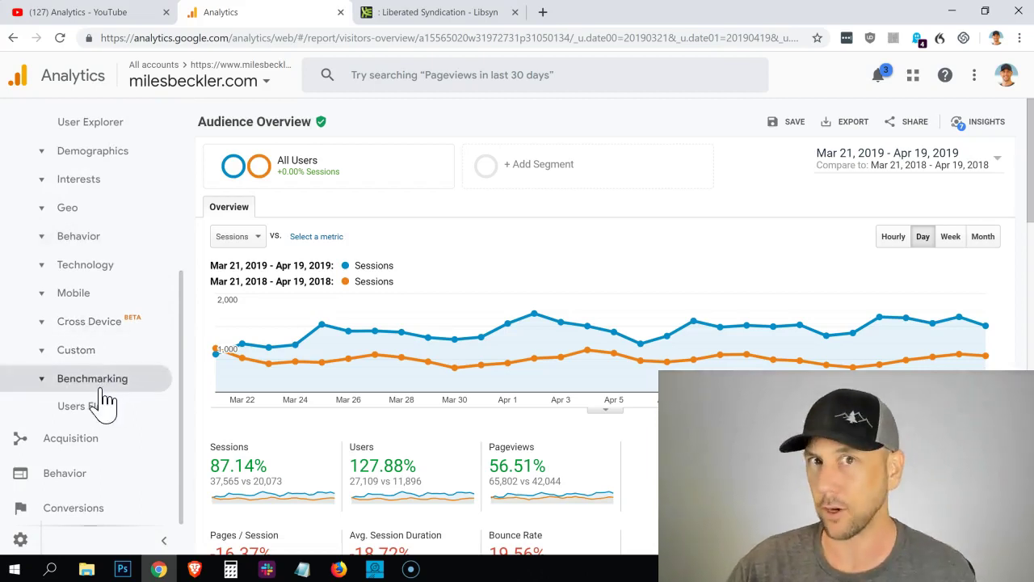
click(82, 451)
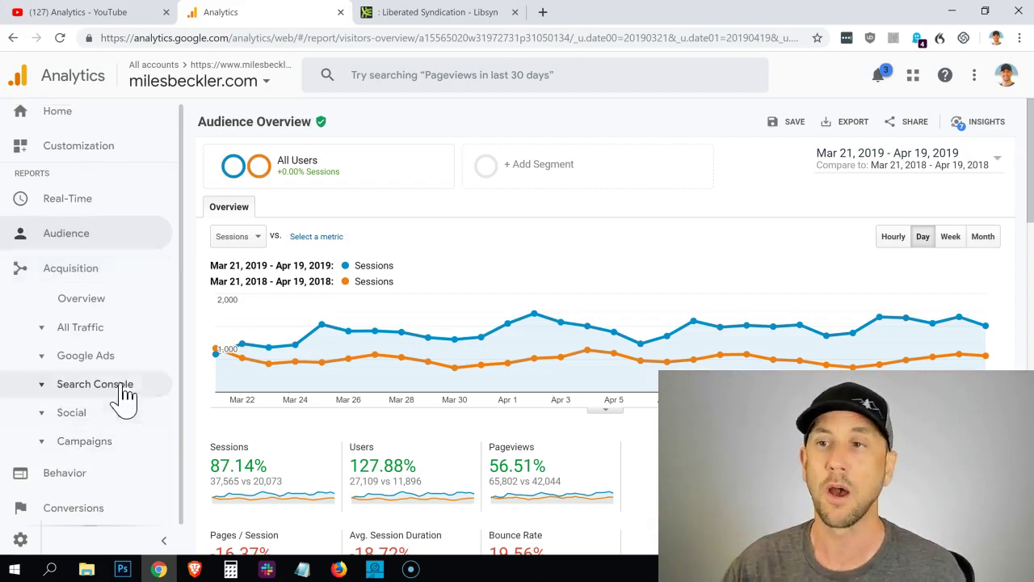
click(117, 339)
click(126, 307)
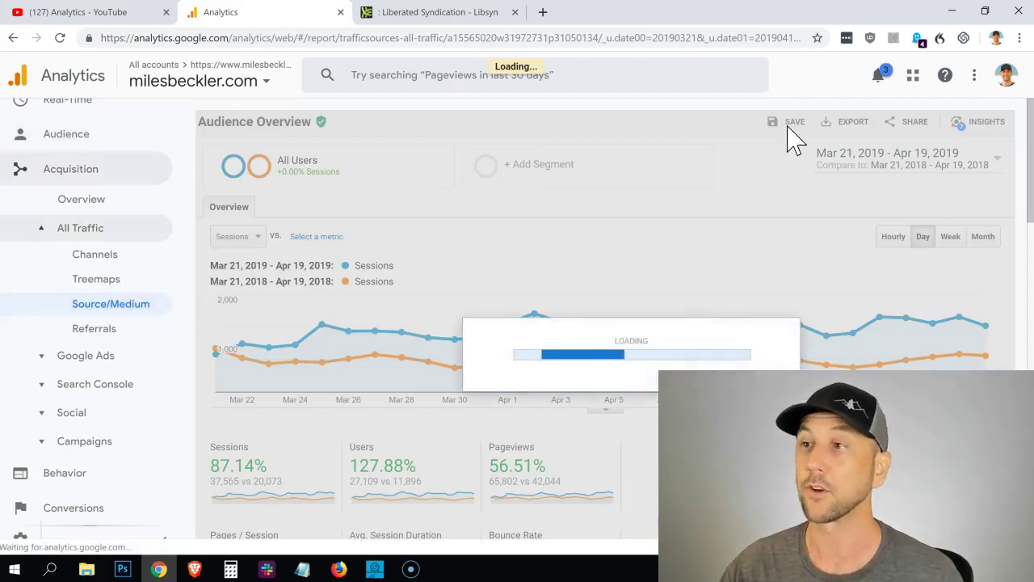
scroll(808, 194, down, 2)
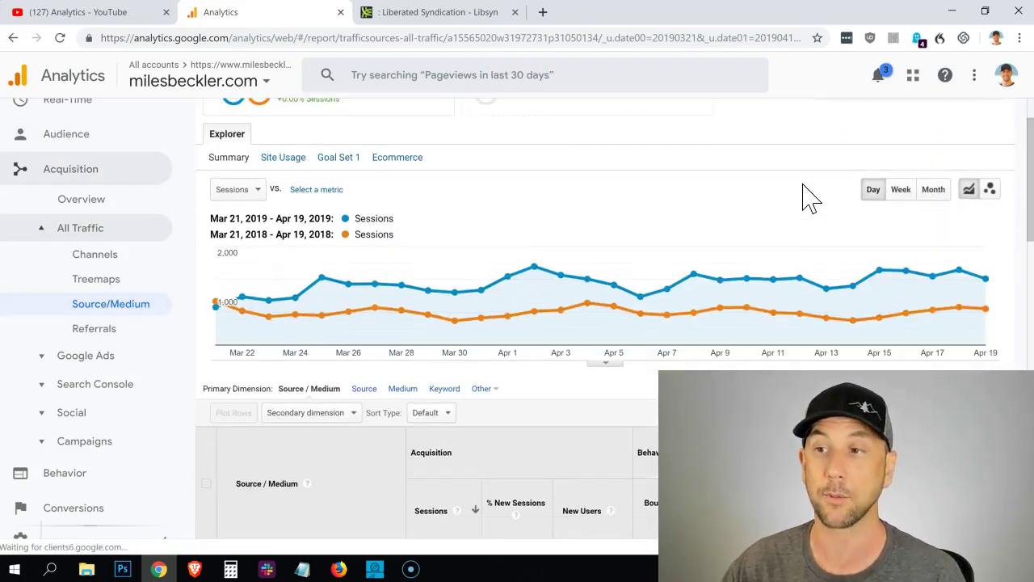
scroll(808, 196, down, 2)
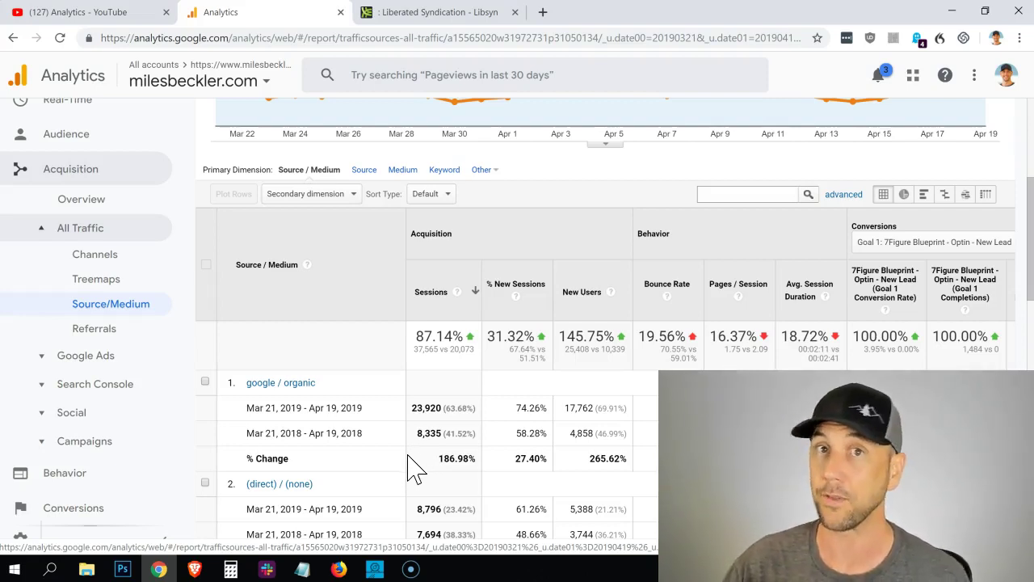
scroll(414, 468, up, 4)
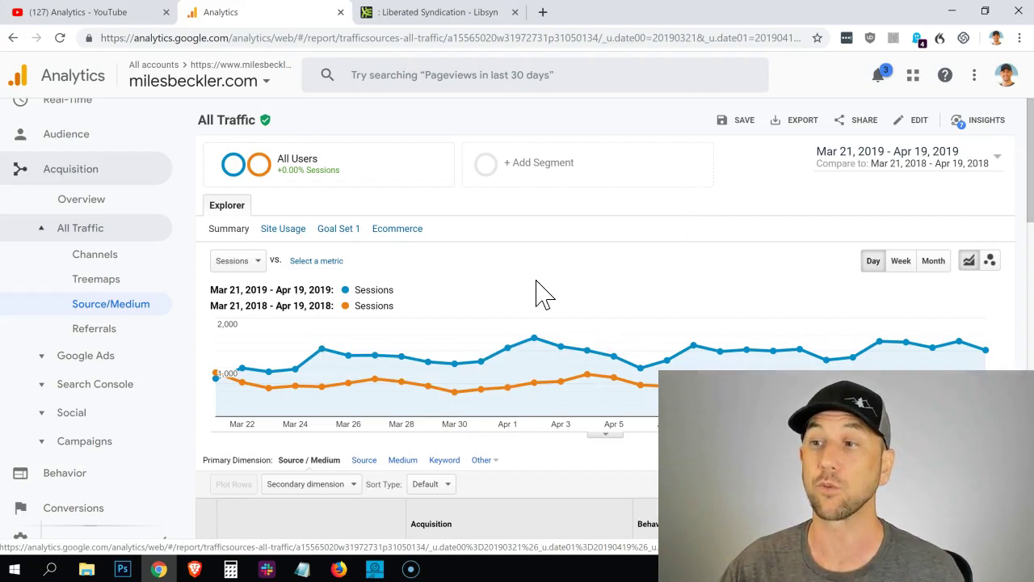
scroll(554, 277, down, 4)
scroll(555, 277, up, 4)
Change the traffic report's comparison to Previous period and review the sessions and new users for each source/medium.
click(923, 166)
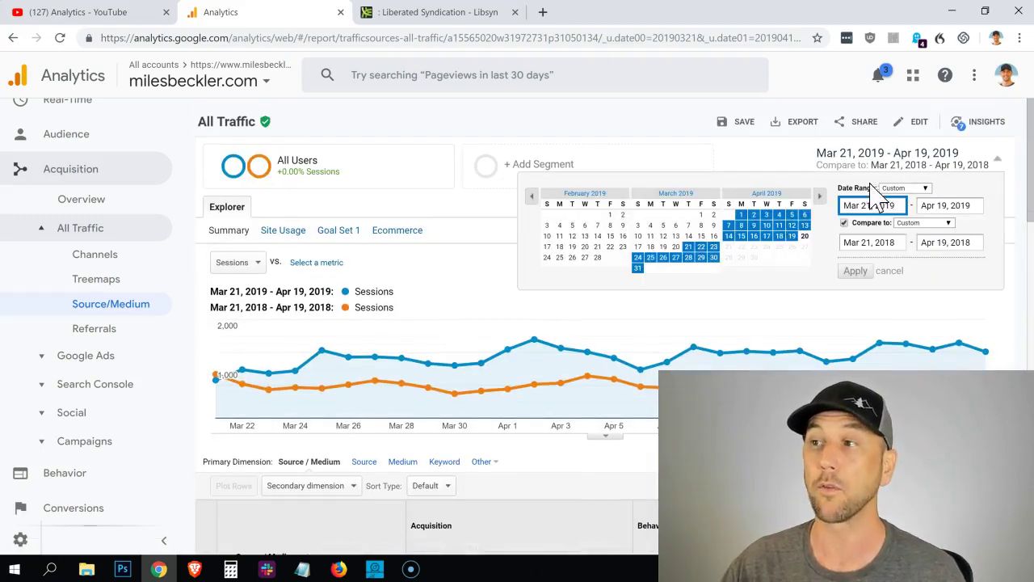
click(917, 232)
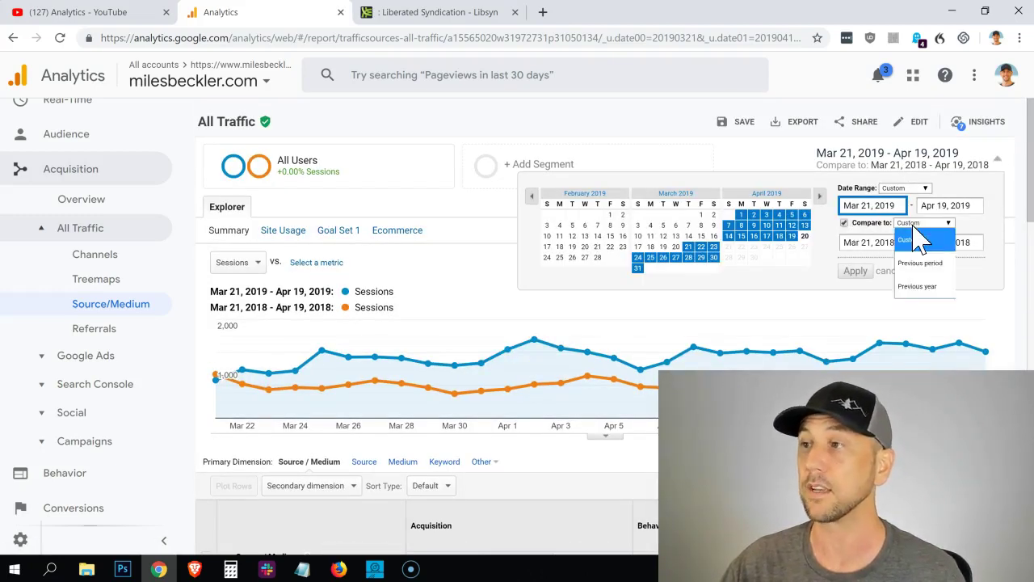
click(918, 265)
click(857, 271)
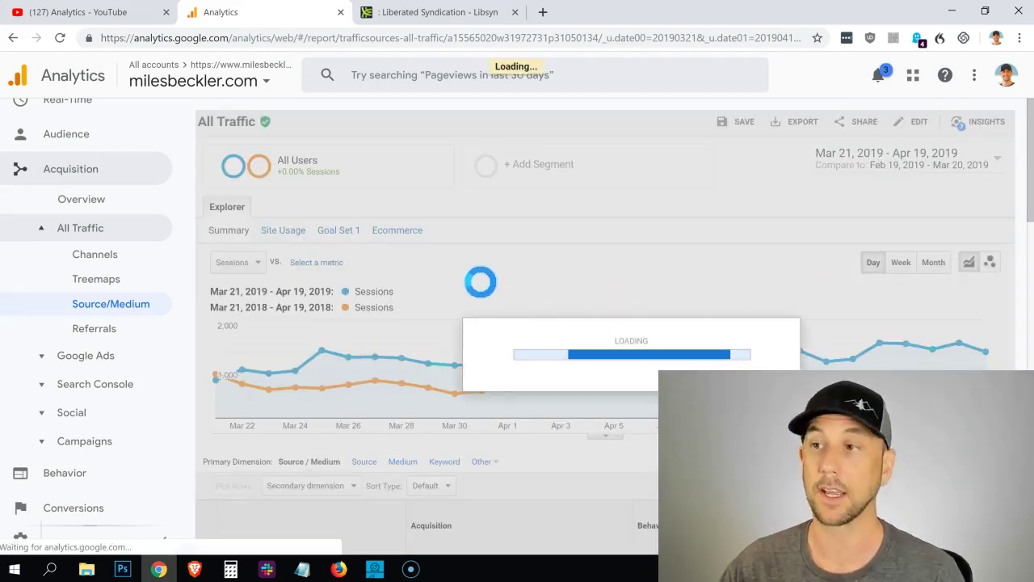
scroll(448, 307, down, 5)
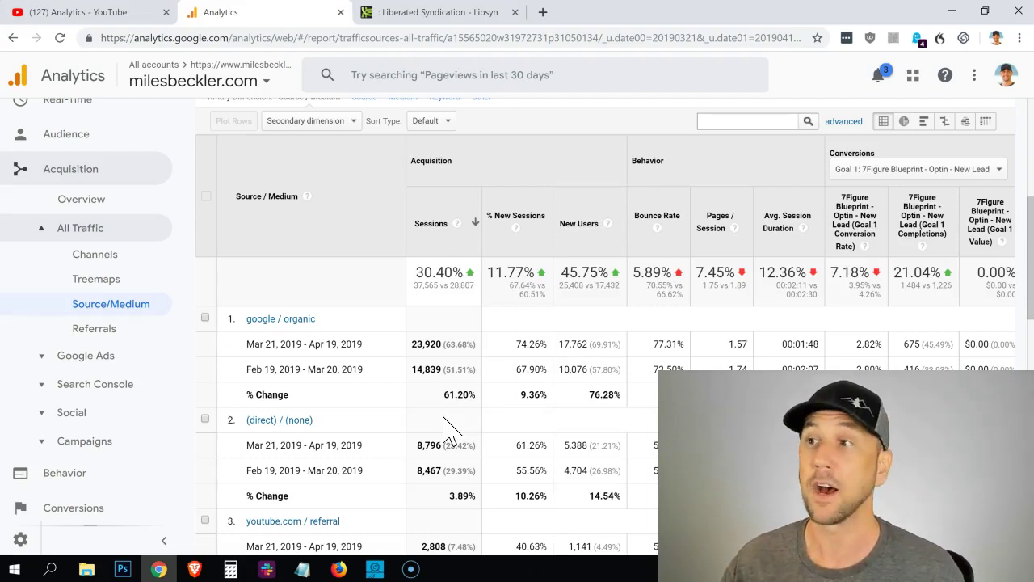
scroll(444, 424, up, 5)
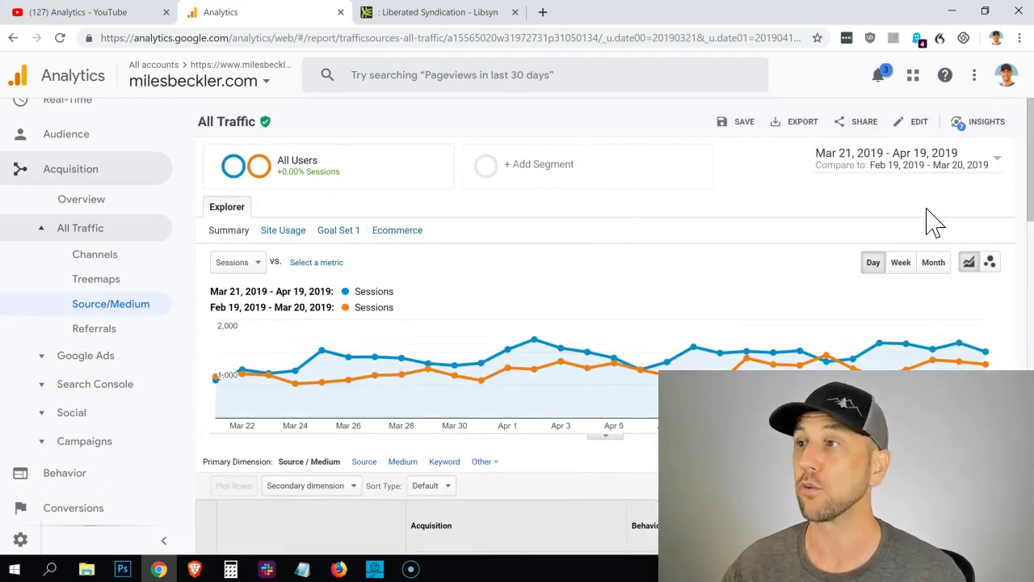
Turn off the date comparison and set the traffic report's start date to Aug 21, 2016 to view the long-term sessions trend.
click(905, 161)
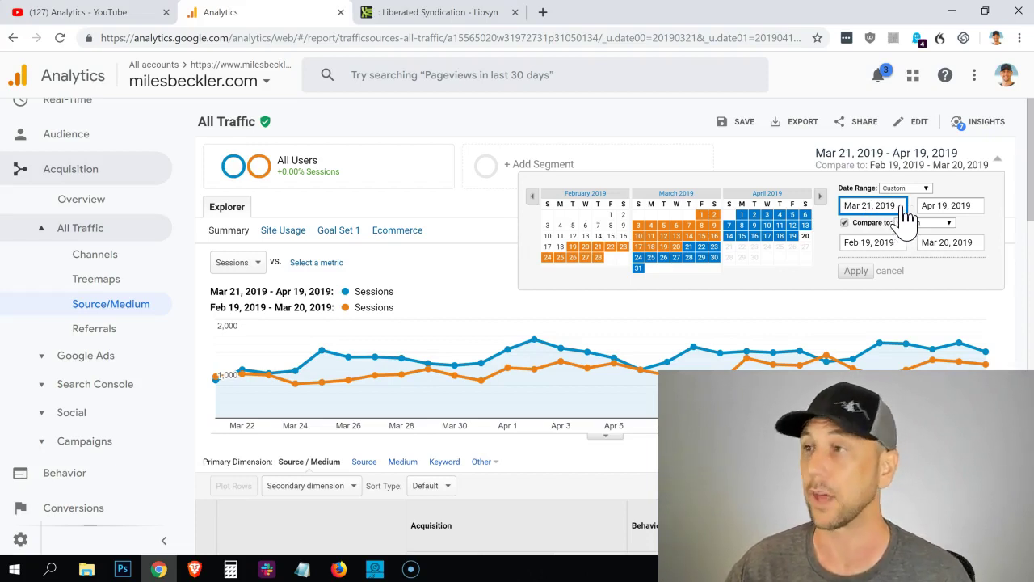
click(861, 223)
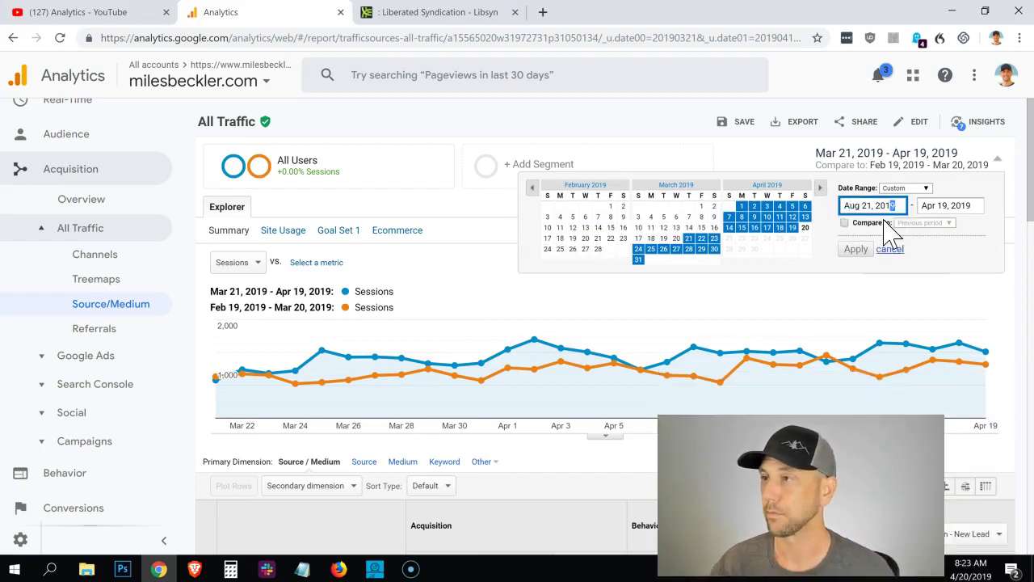
text(6)
key(Return)
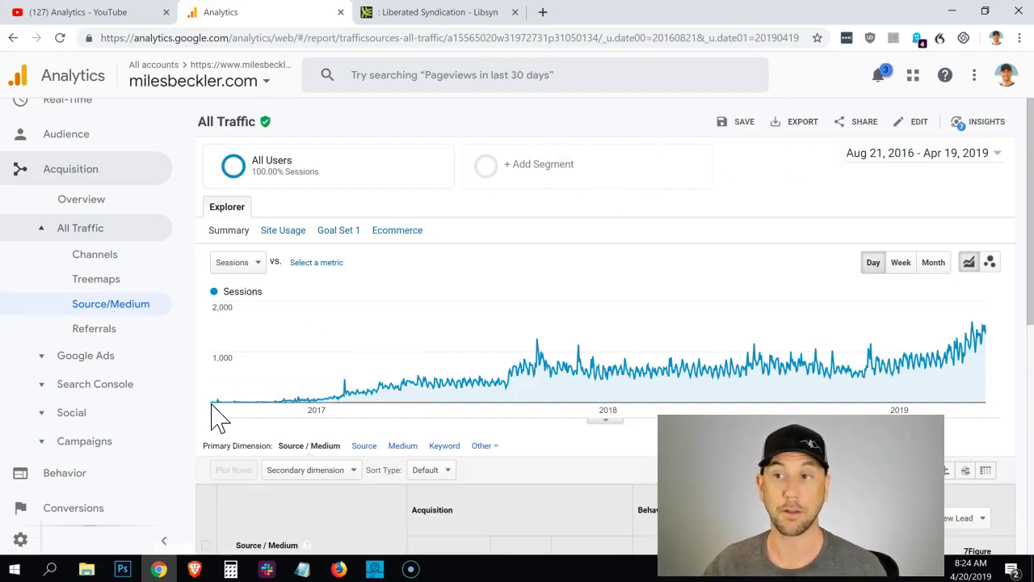
mouse_move(216, 412)
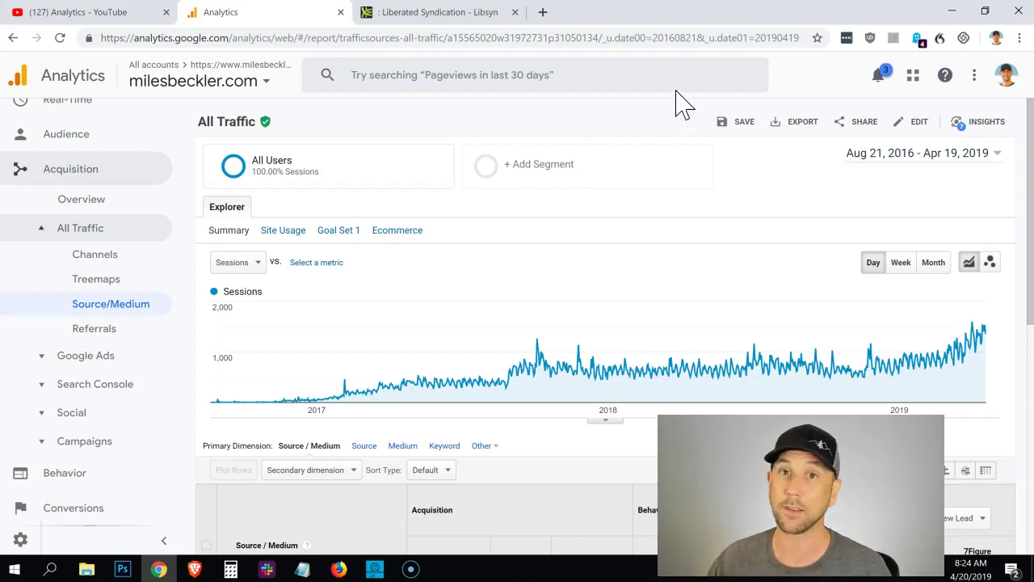
Switch to the Libsyn dashboard and review the podcast's monthly download figures in the Stats Snapshot.
click(457, 15)
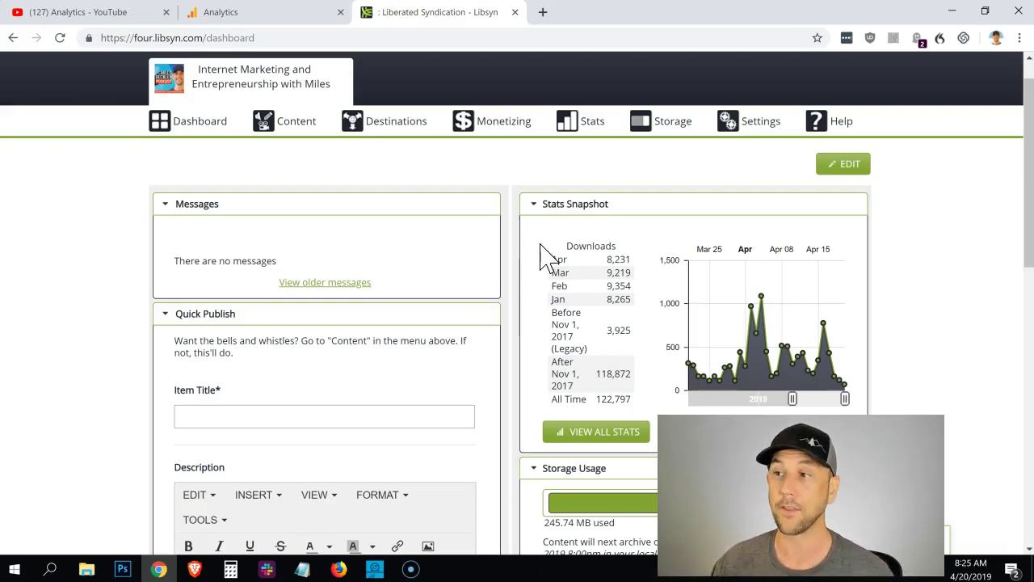
mouse_move(608, 299)
mouse_down()
mouse_move(628, 300)
mouse_move(613, 306)
mouse_up()
click(612, 305)
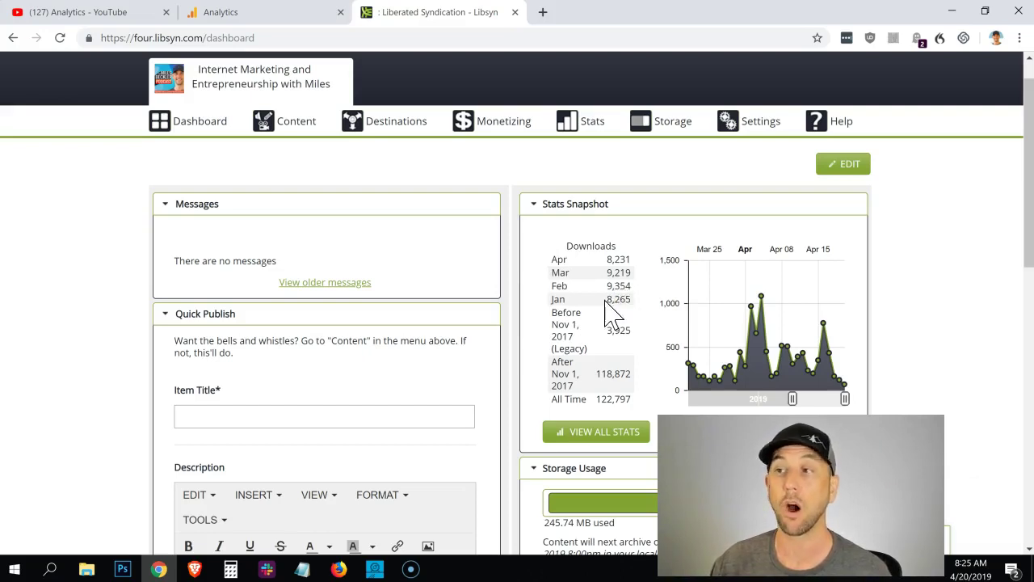